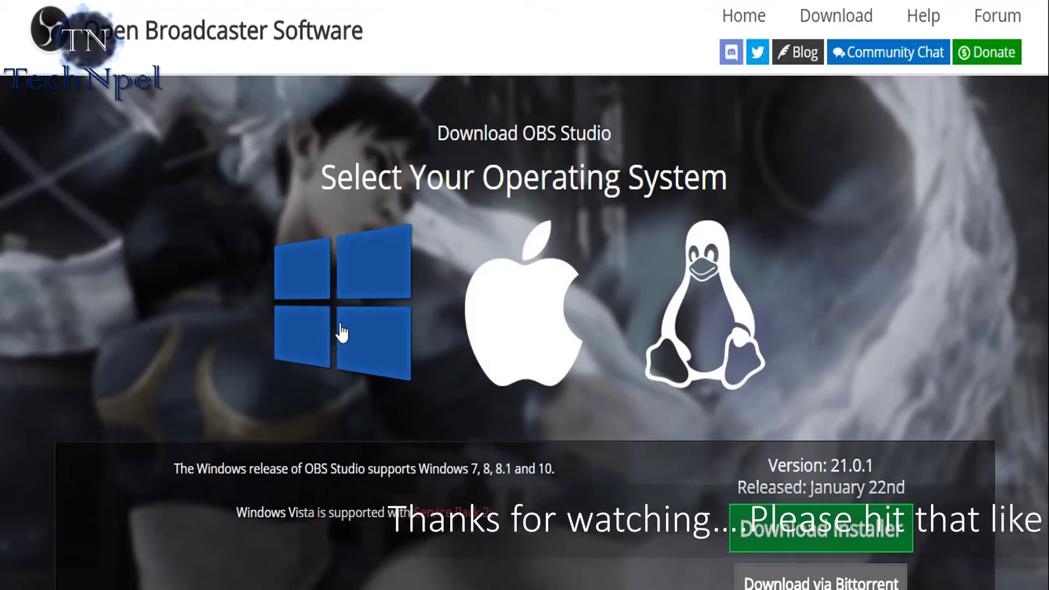
- Compare the macOS and Linux releases on the OBS Studio download page
left_click(499, 331)
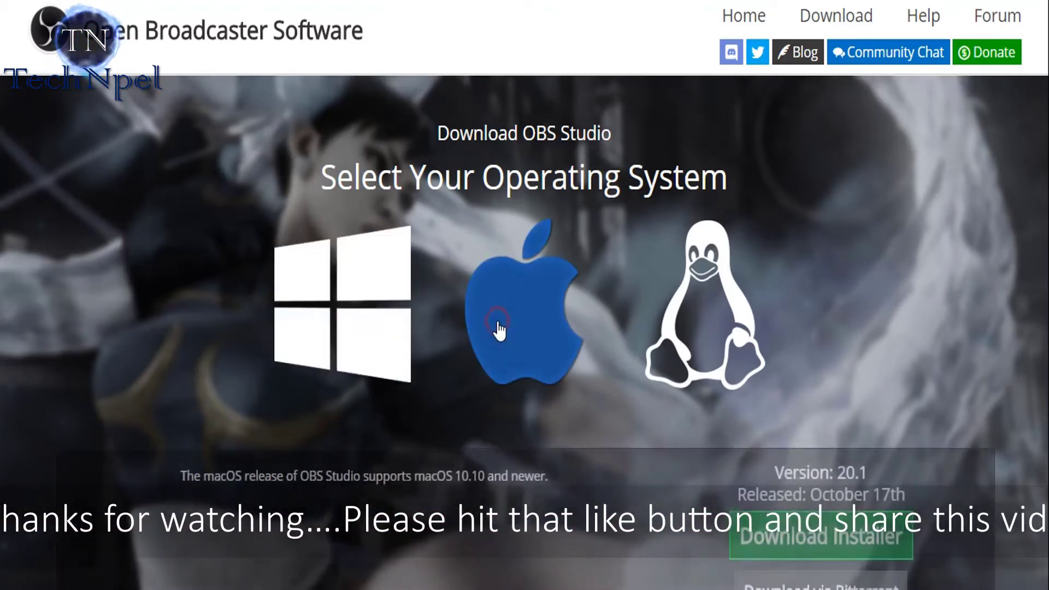
left_click(713, 328)
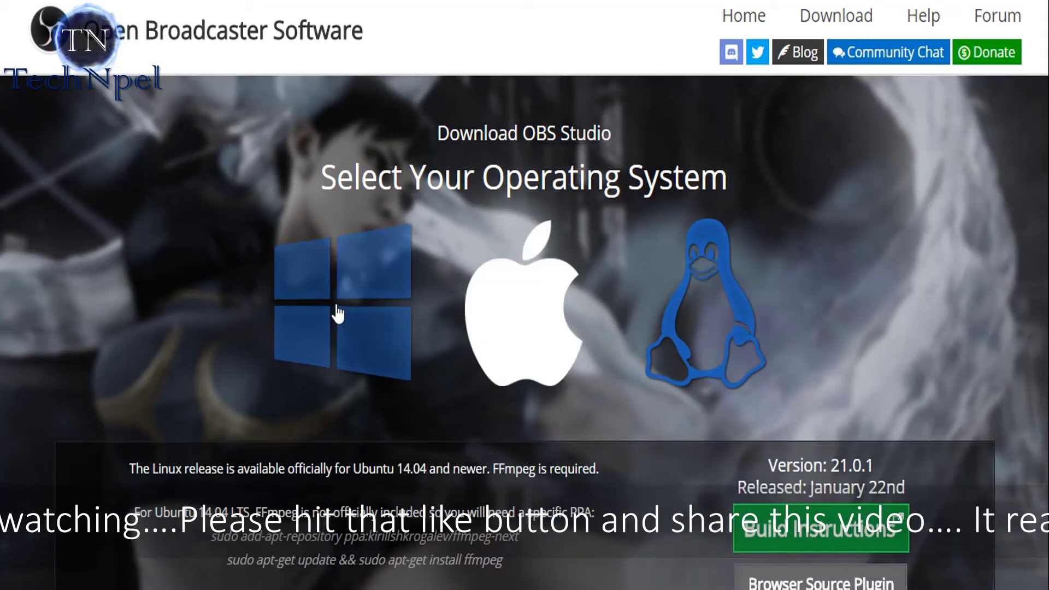
scroll(793, 310, "down", 2)
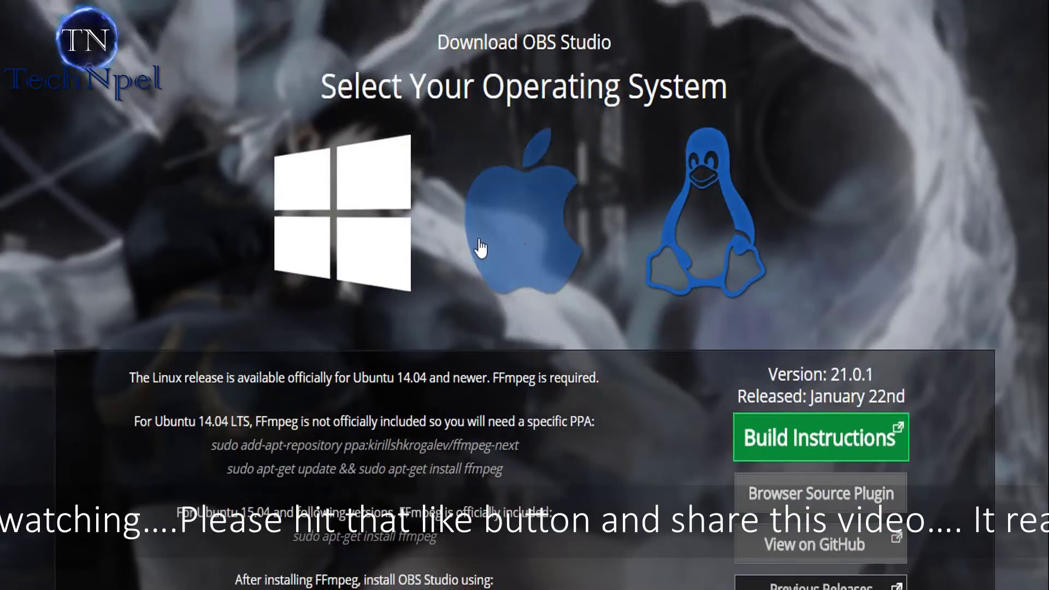
- Show the Windows release of OBS Studio and examine the download options offered down the page
left_click(350, 234)
scroll(789, 267, "down", 2)
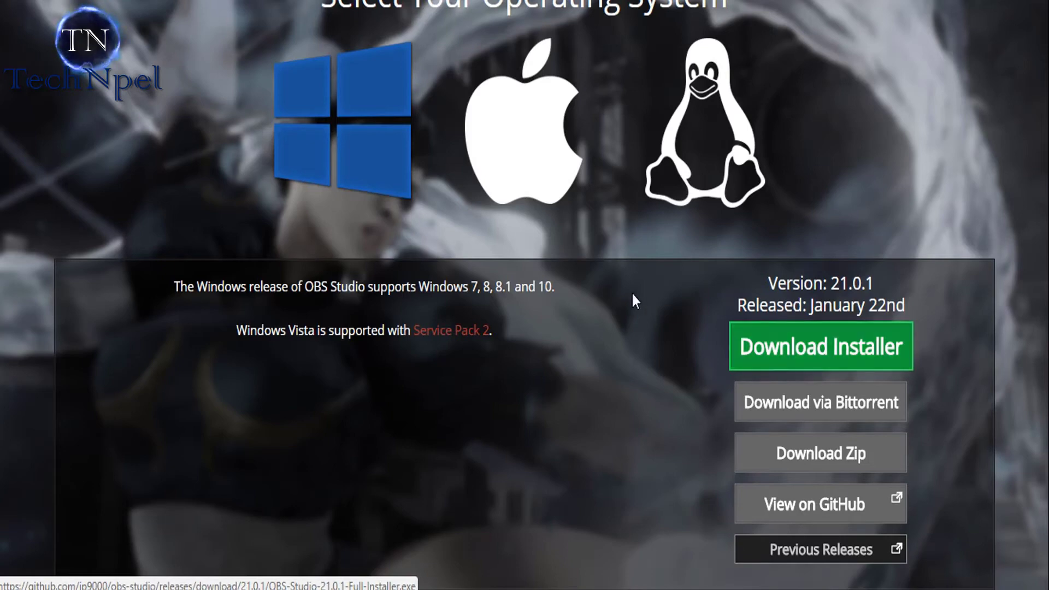
scroll(644, 295, "down", 2)
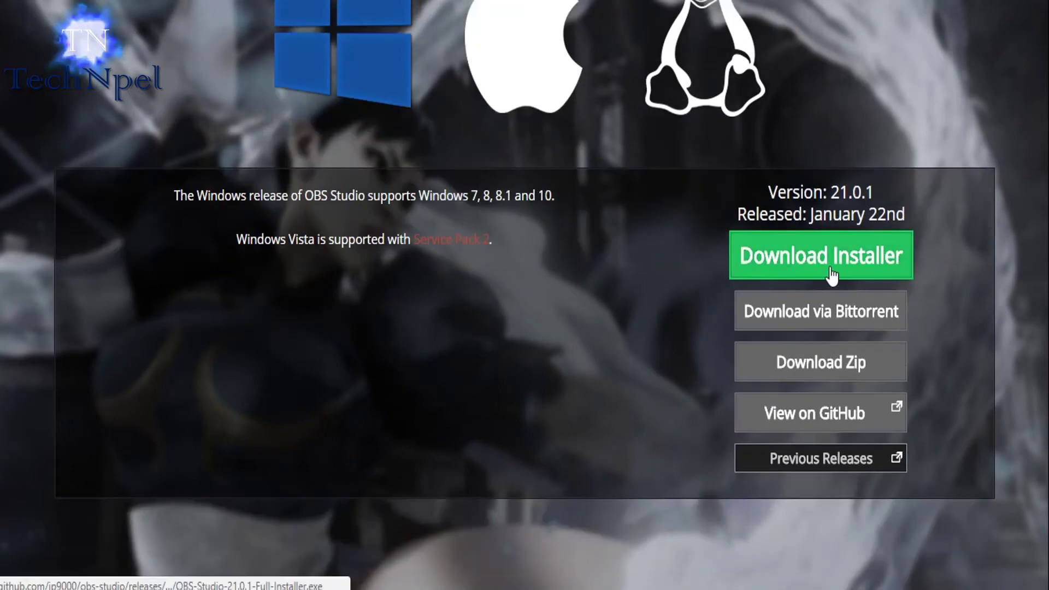
scroll(694, 276, "down", 3)
scroll(694, 276, "down", 7)
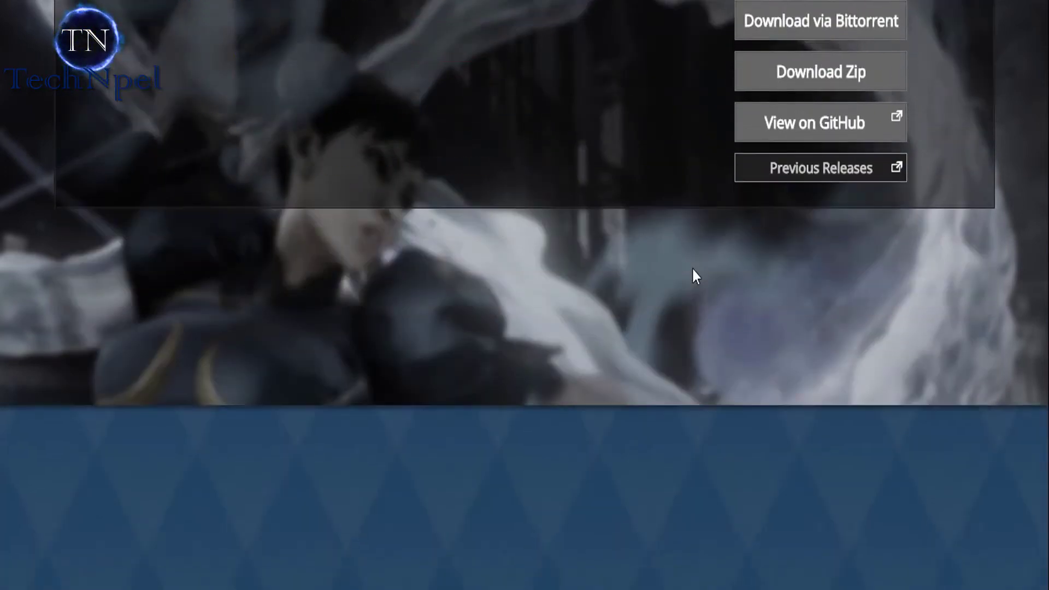
scroll(693, 269, "down", 5)
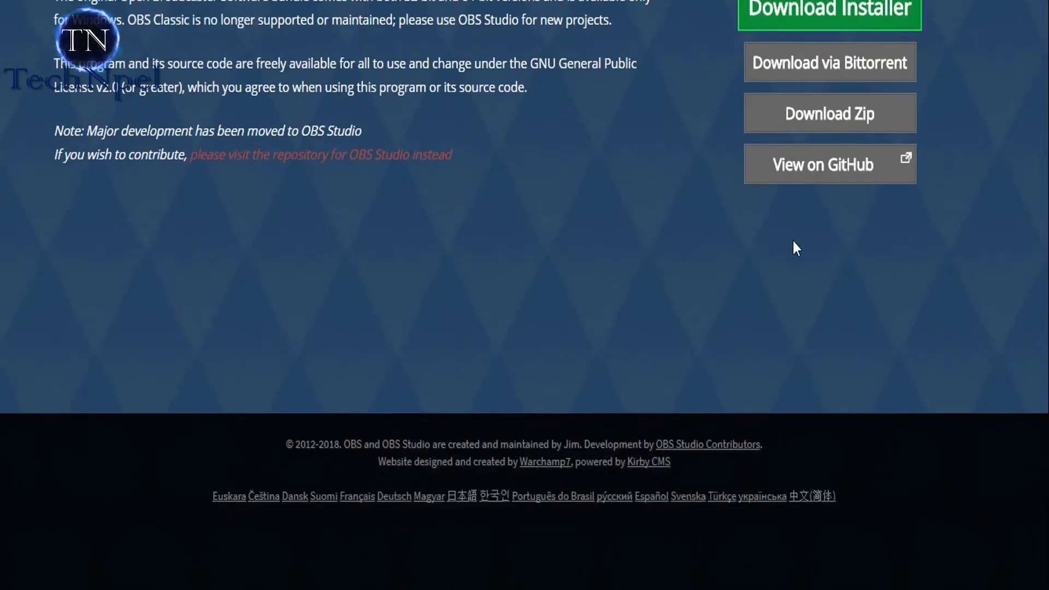
scroll(662, 337, "up", 10)
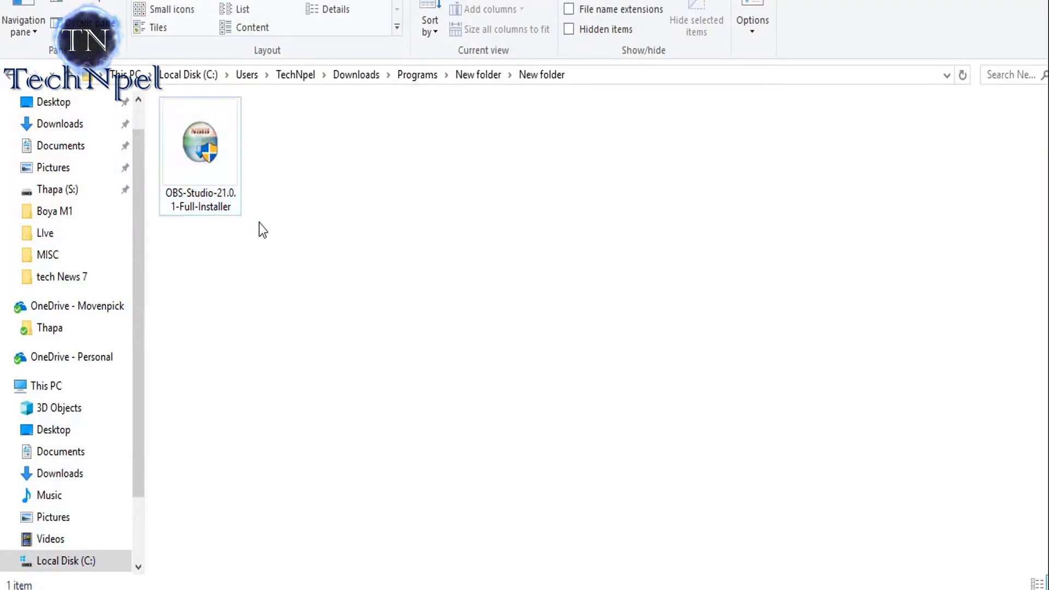
- Install OBS Studio from OBS-Studio-21.0.1-Full-Installer, accepting the license agreement, keeping the default components and leaving Launch OBS Studio 21.0.1 enabled
left_click(211, 161)
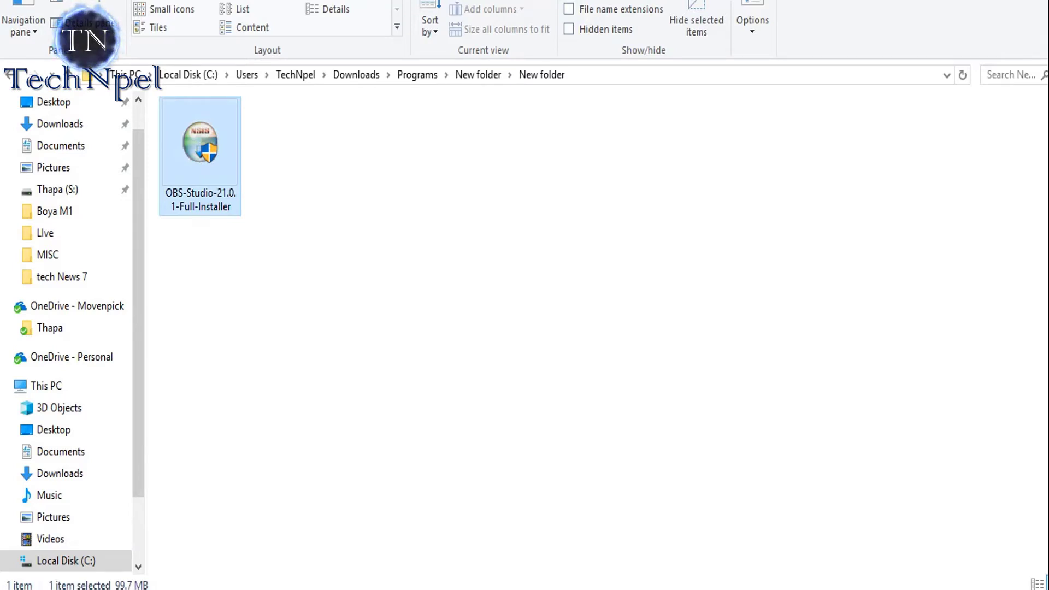
key("Return")
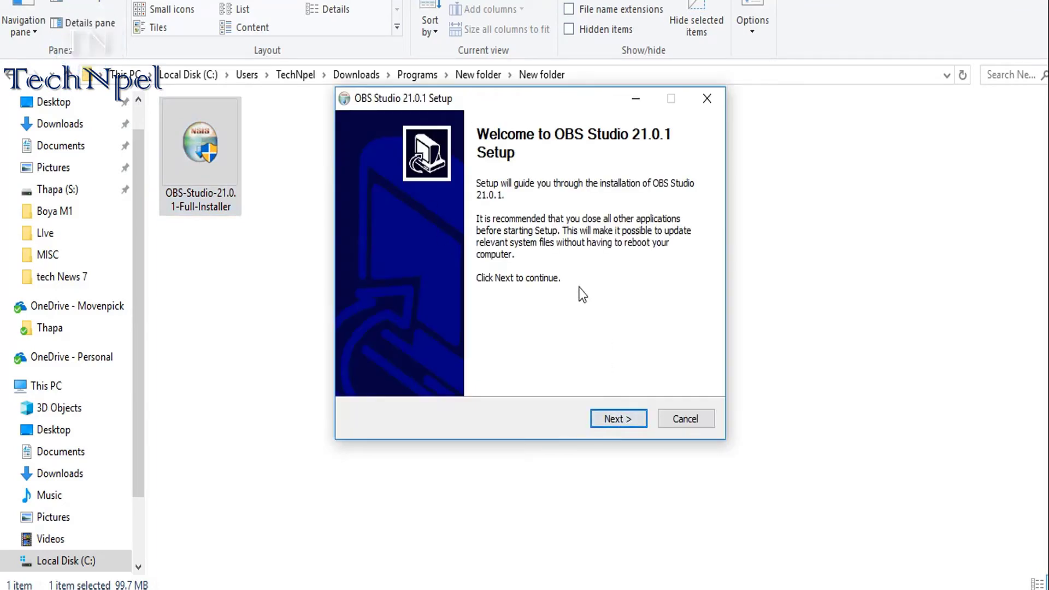
left_click(615, 417)
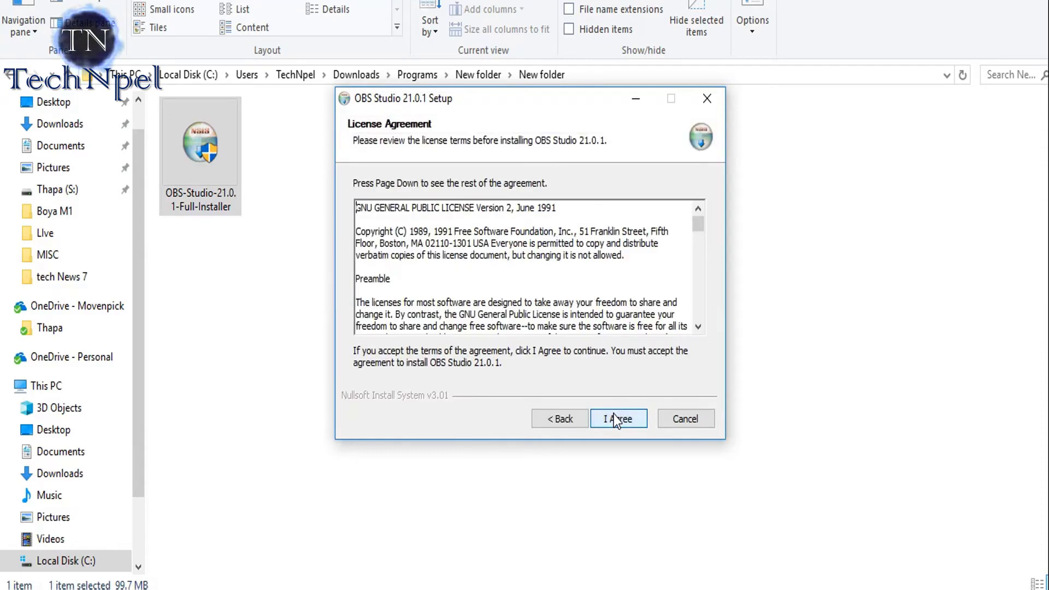
left_click(628, 417)
left_click(630, 420)
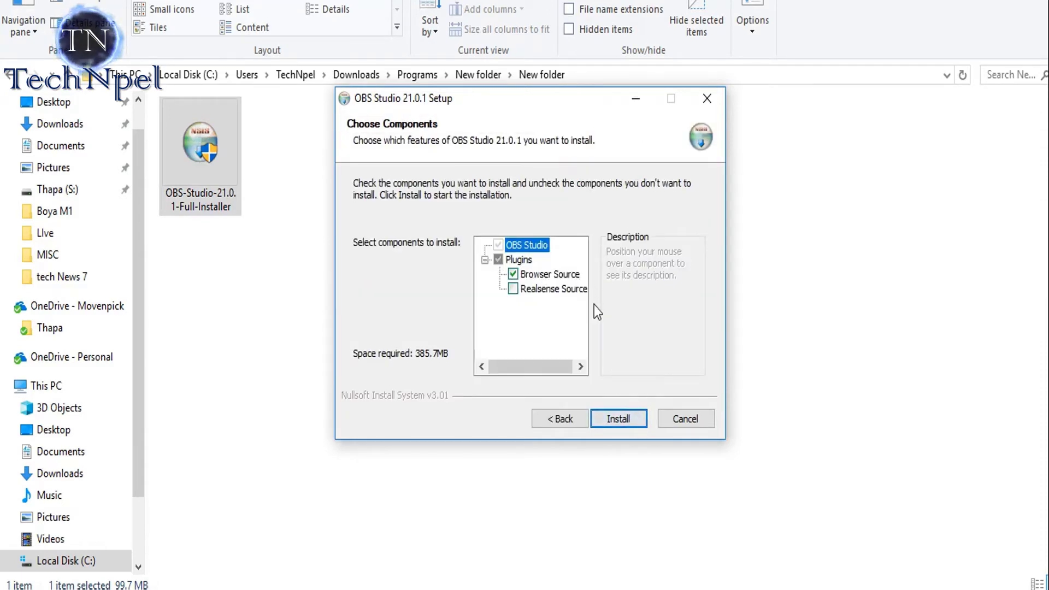
left_click(619, 421)
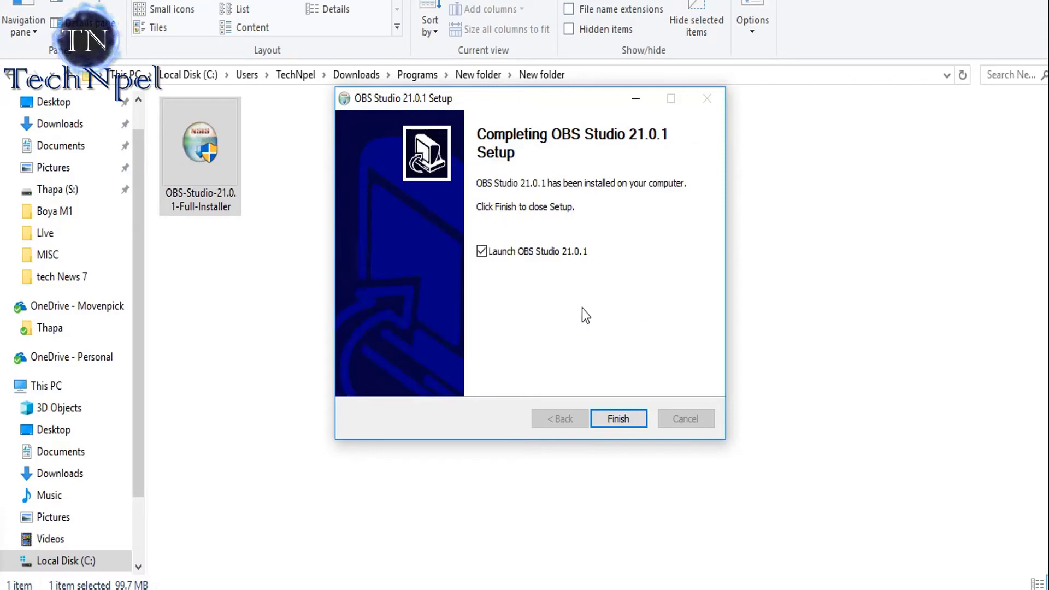
left_click(629, 426)
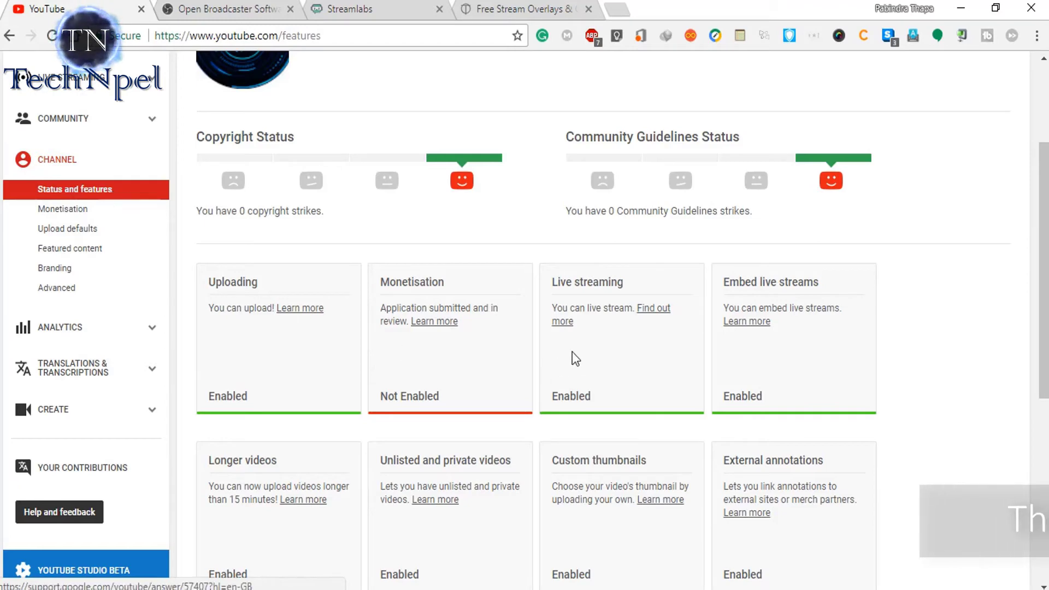
- Check the channel's Live streaming feature status on YouTube and go to the Encoder Setup of the live dashboard
left_click_drag(612, 403, 549, 404)
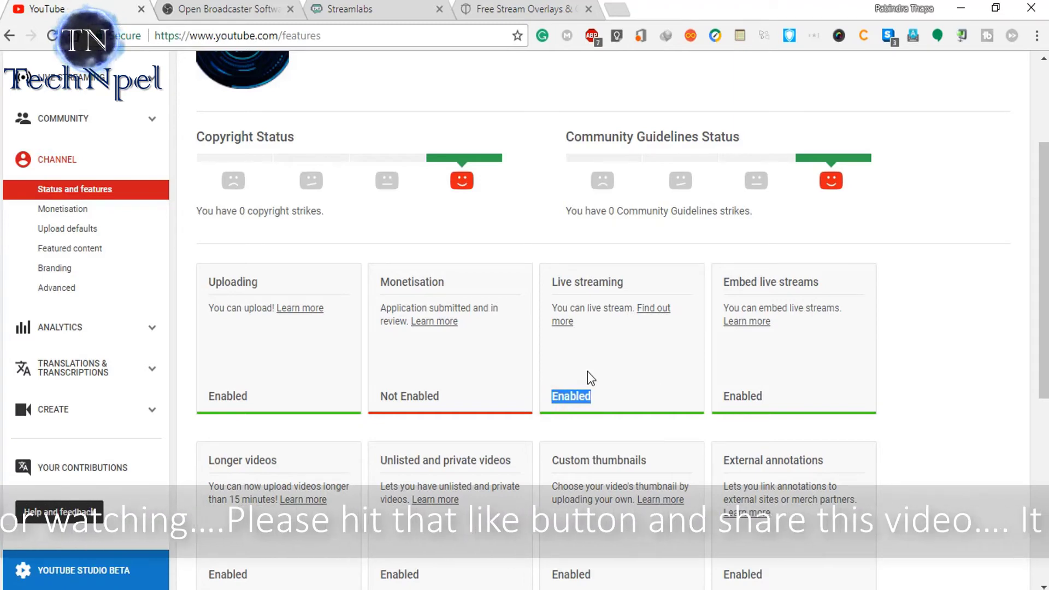
scroll(590, 377, "up", 3)
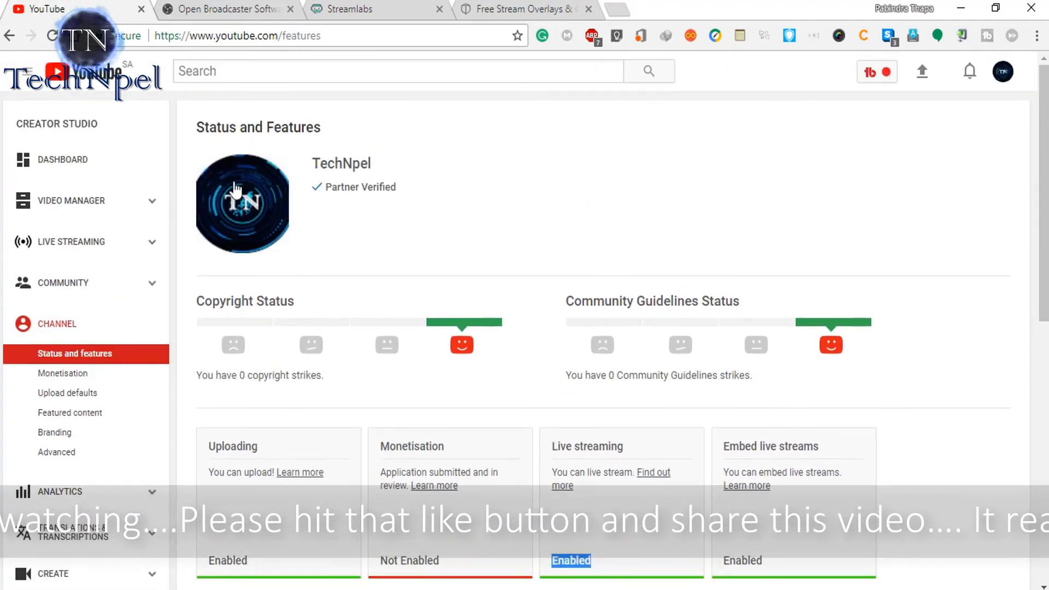
left_click(65, 248)
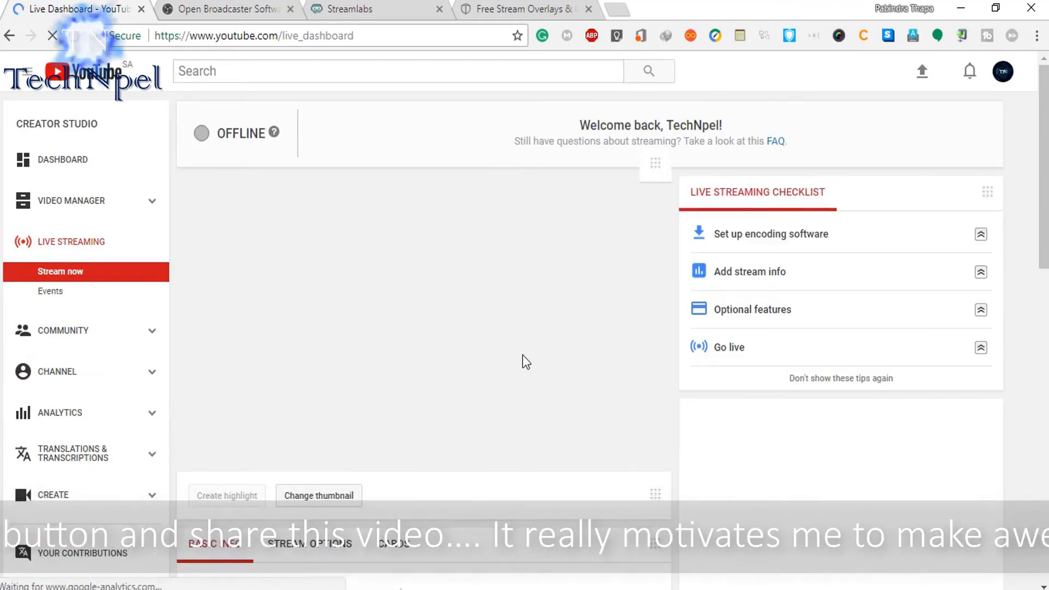
scroll(525, 373, "down", 6)
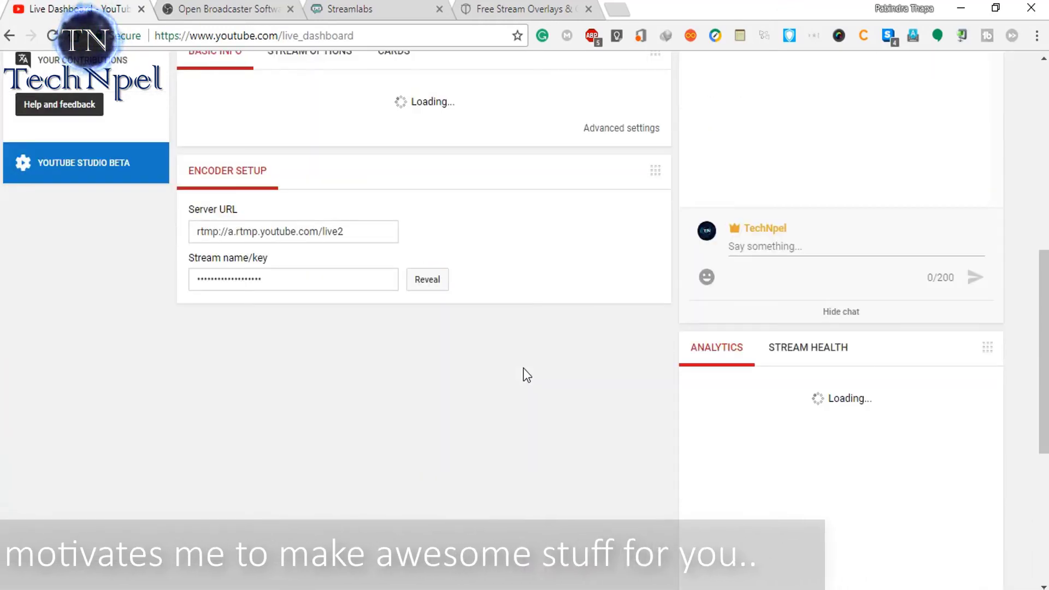
scroll(229, 217, "up", 4)
scroll(249, 410, "down", 3)
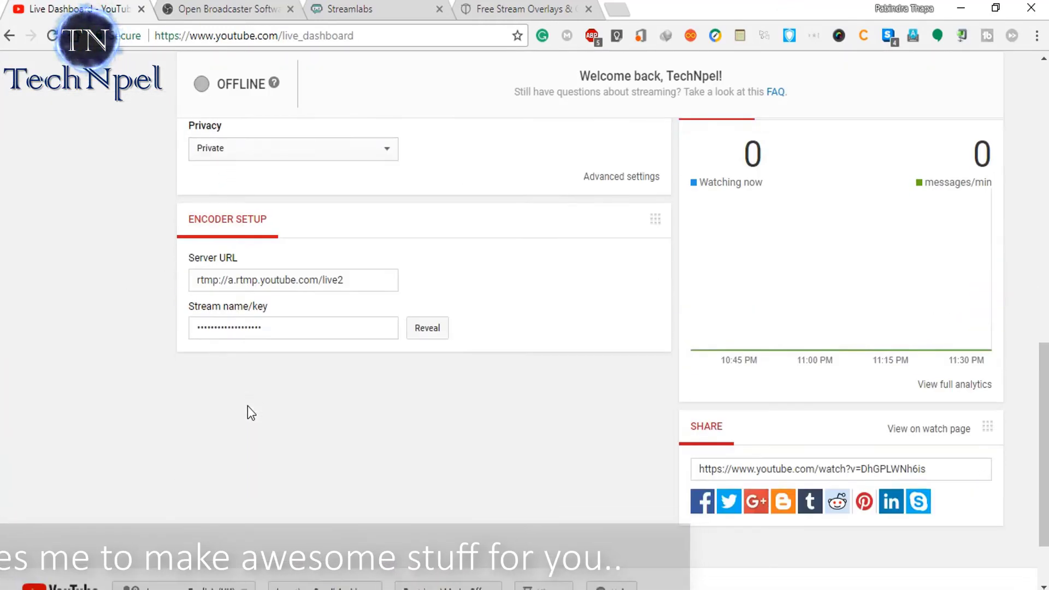
- Highlight the masked stream name/key in the Encoder Setup section
left_click(330, 328)
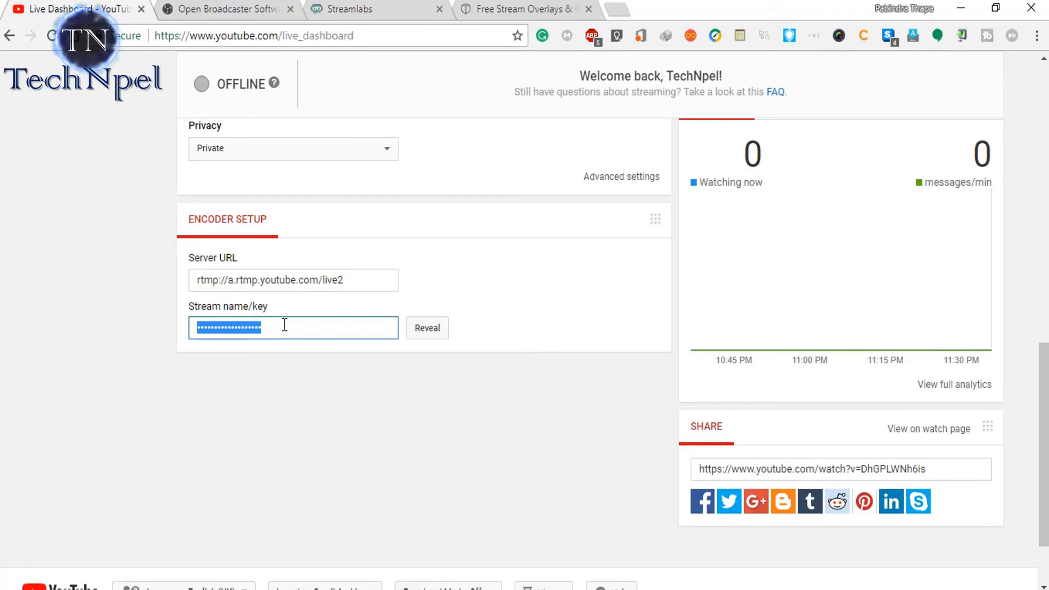
left_click_drag(285, 324, 234, 326)
left_click(188, 326)
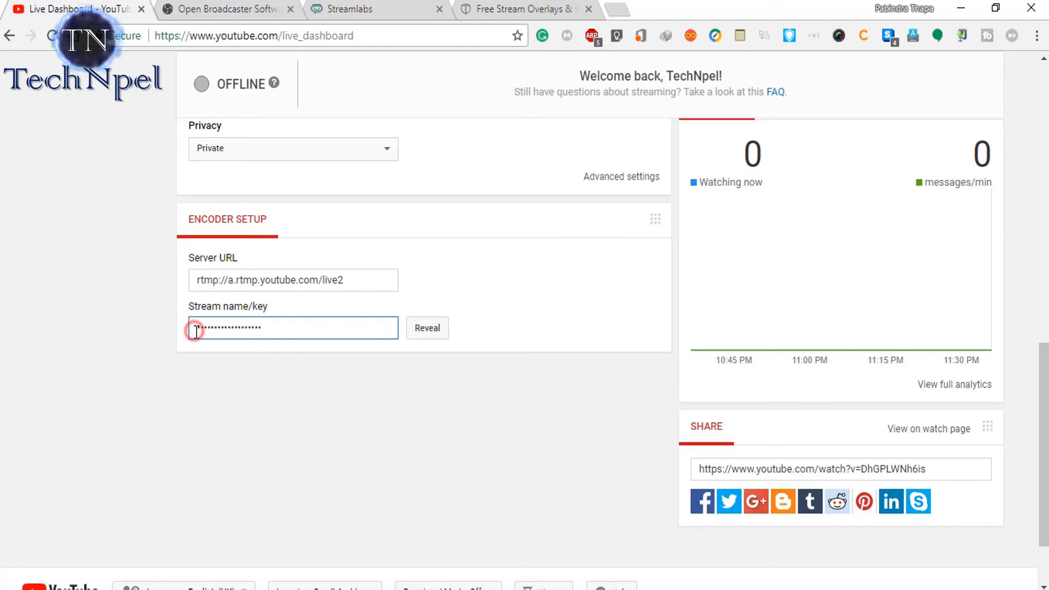
double_click(312, 330)
left_click(224, 330)
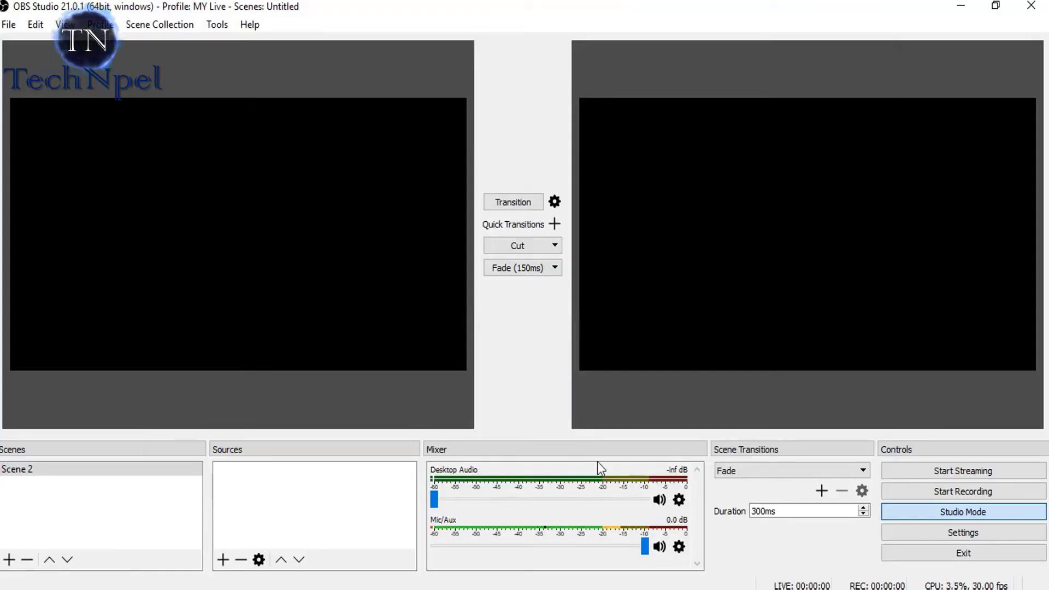
- In OBS Studio's stream settings, set the stream type to Streaming Services and the service to YouTube / YouTube Gaming
left_click(965, 533)
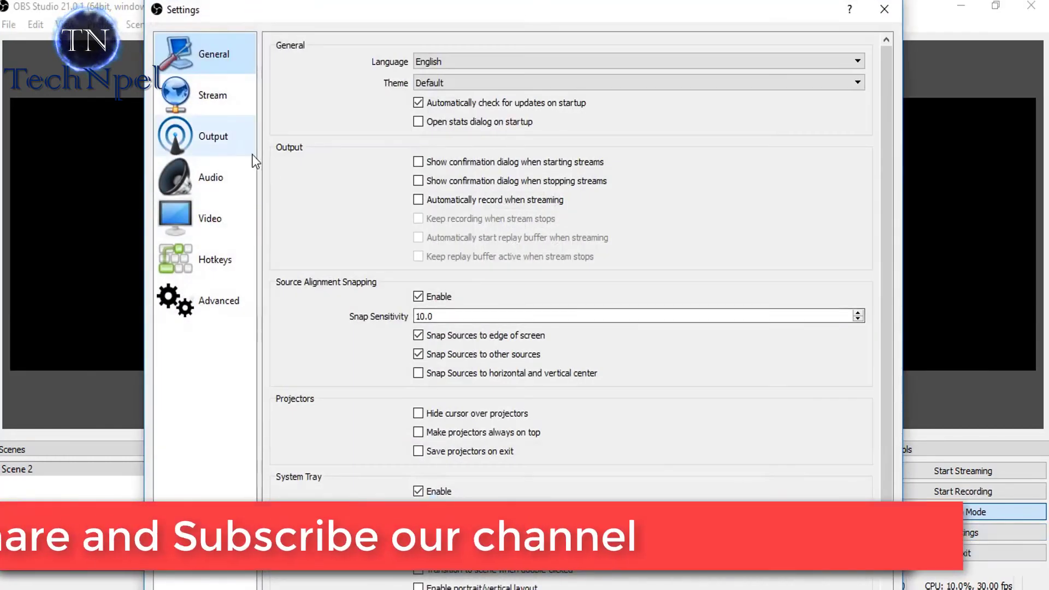
left_click(211, 103)
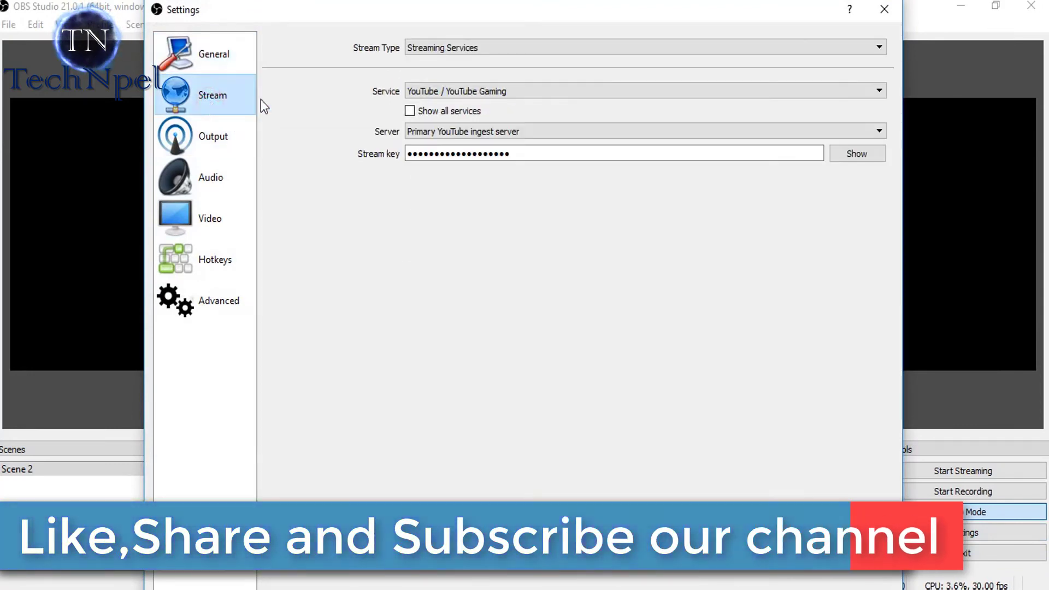
left_click(540, 44)
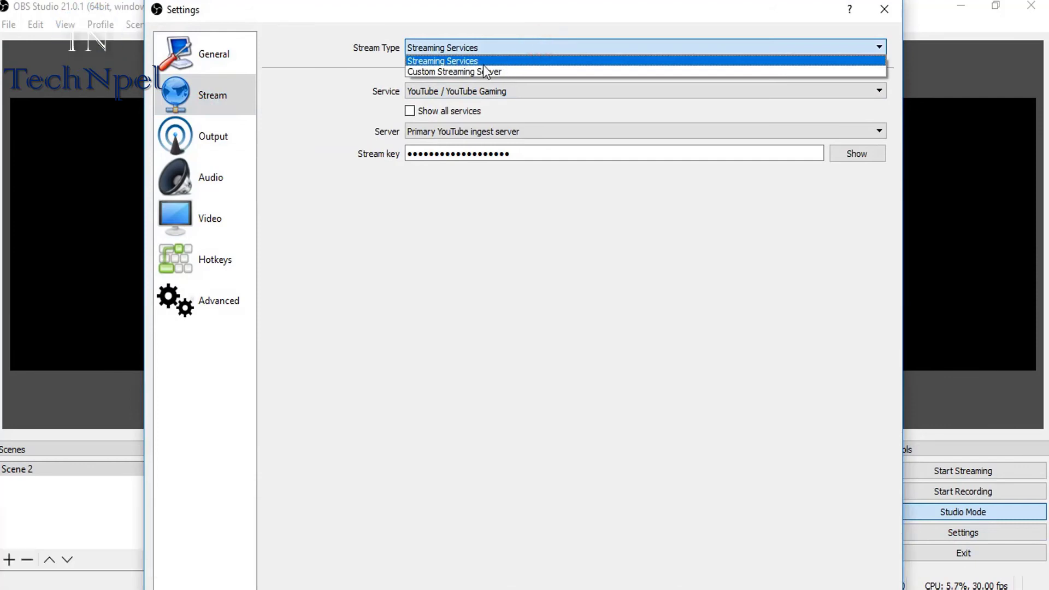
left_click(460, 61)
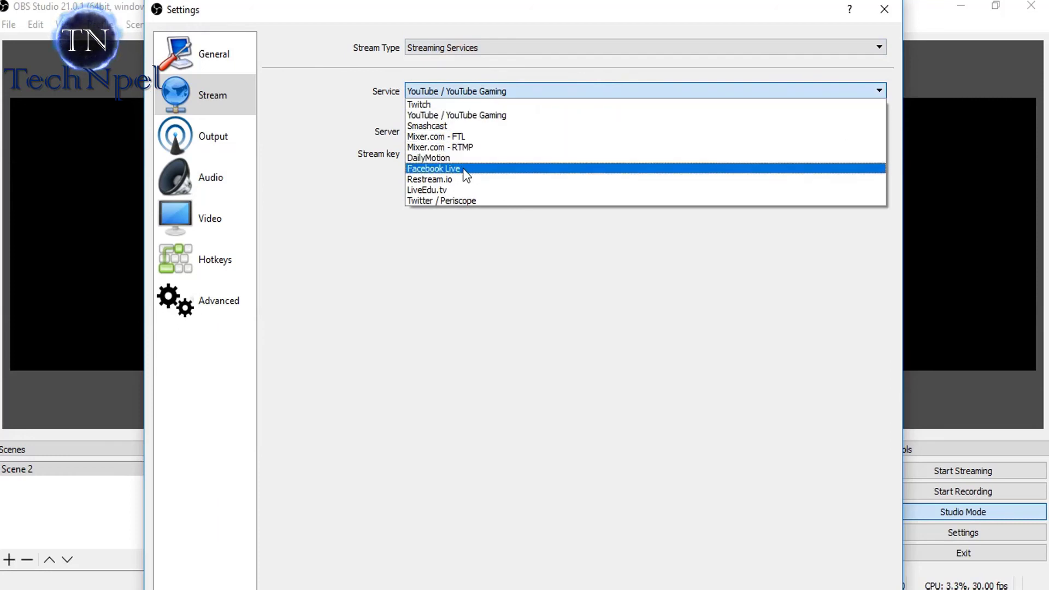
left_click(469, 115)
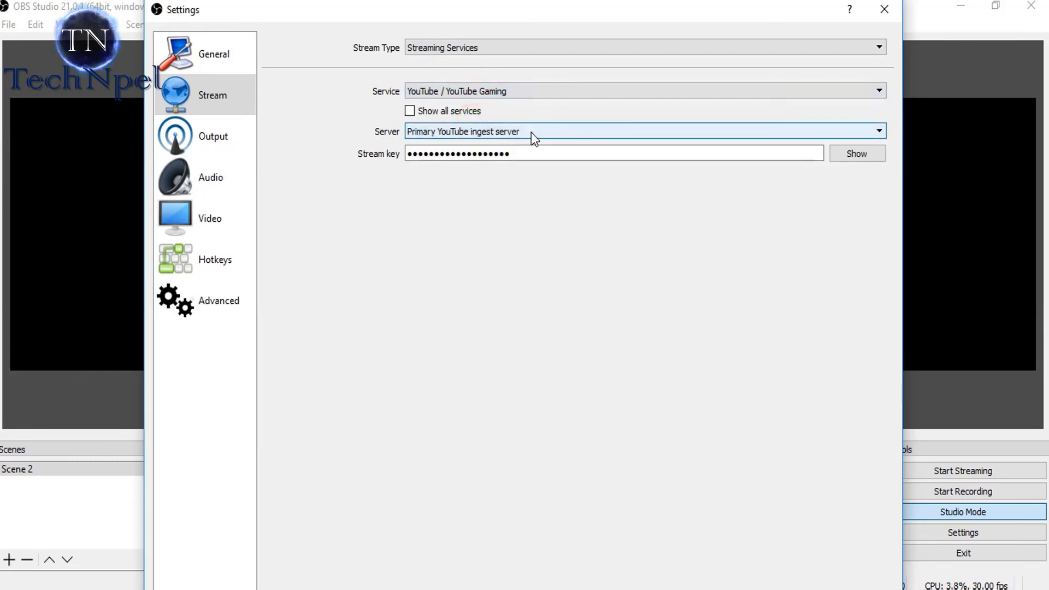
- Set the server to Primary YouTube ingest server, select the stream key field's content and confirm the settings
left_click(551, 137)
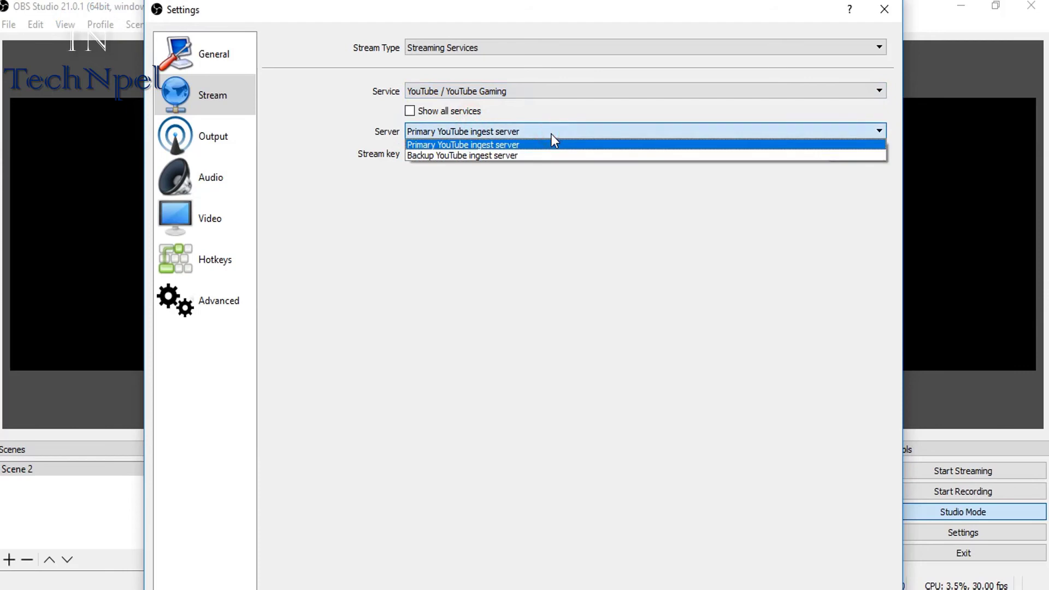
left_click(500, 143)
key("Tab")
left_click_drag(559, 157, 402, 159)
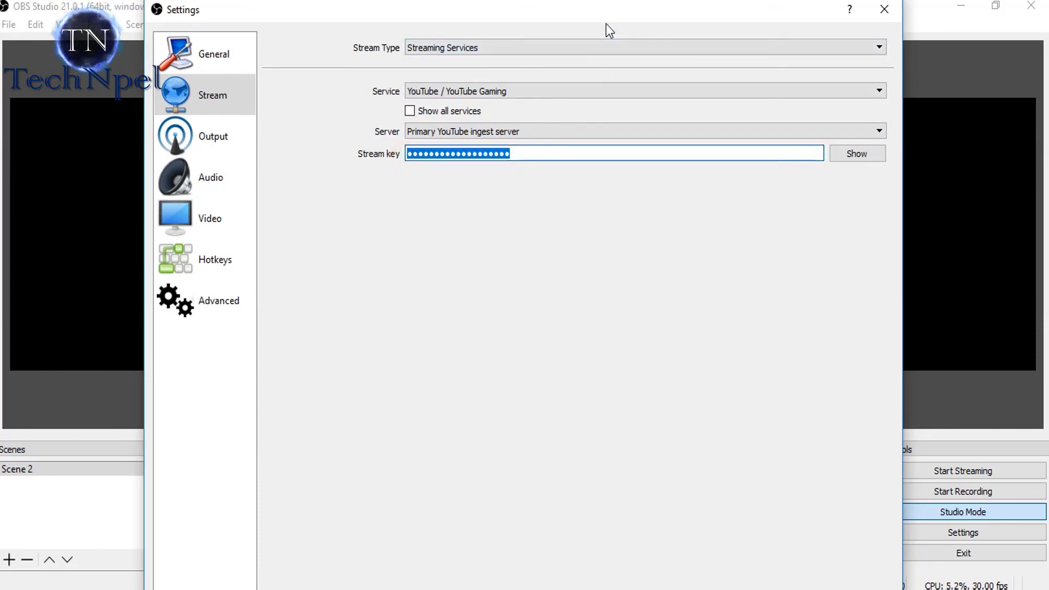
mouse_move(626, 6)
left_mouse_down()
mouse_move(625, 77)
mouse_move(644, 136)
mouse_move(619, 22)
left_mouse_up()
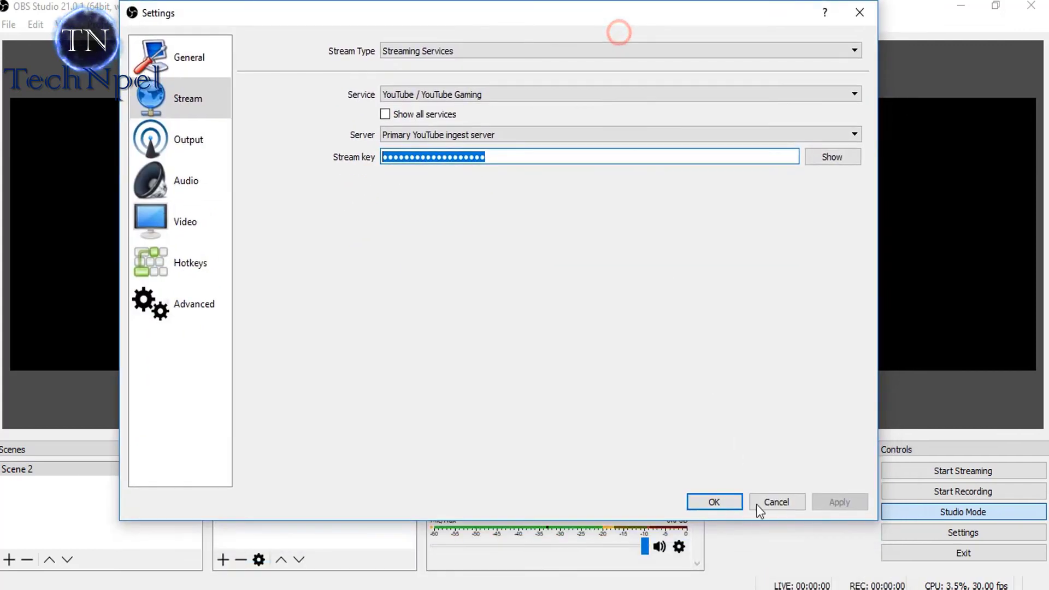
left_click(723, 501)
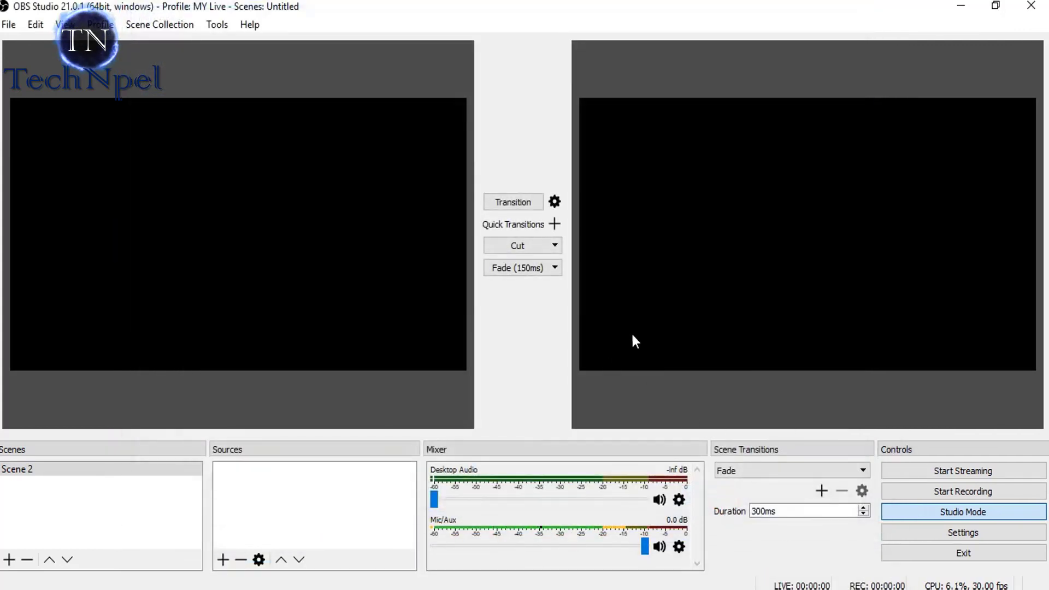